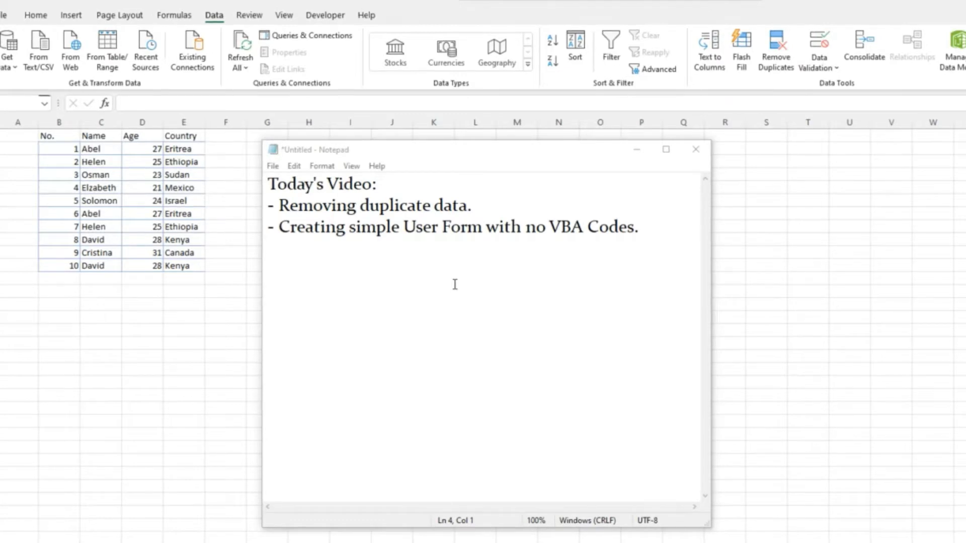
- Highlight the "- Removing duplicate data." line in the Notepad note, and minimize Notepad to return to the Excel workbook
drag(486, 209, 267, 206)
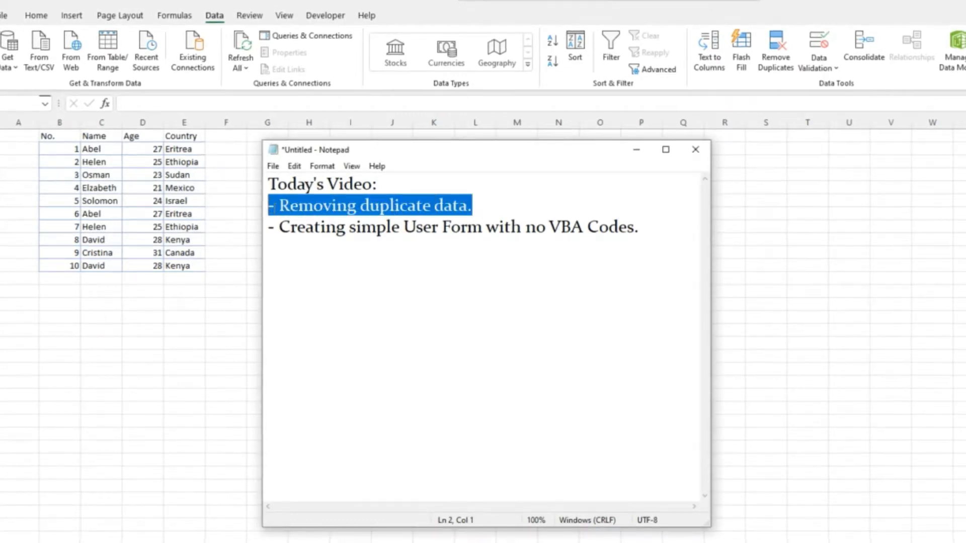
click(637, 151)
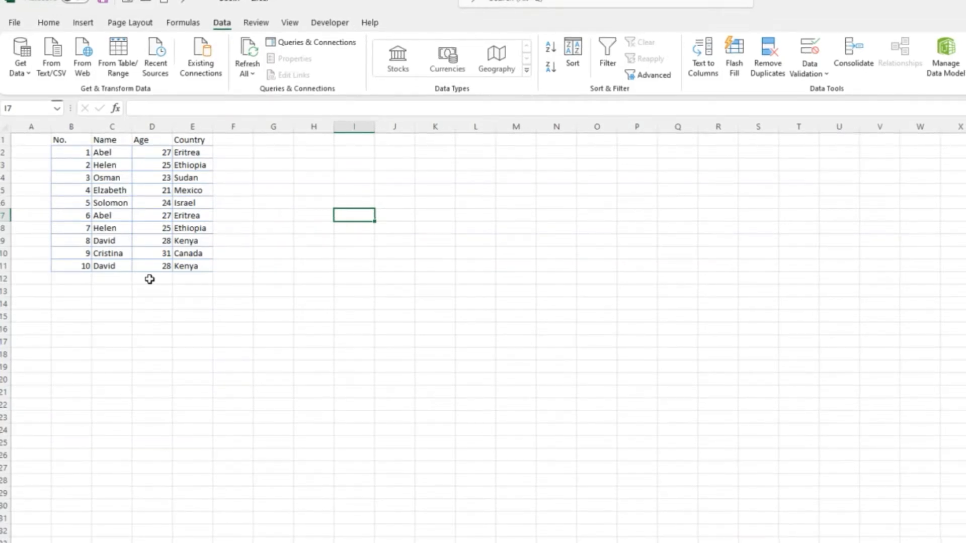
scroll(187, 280, down, 9)
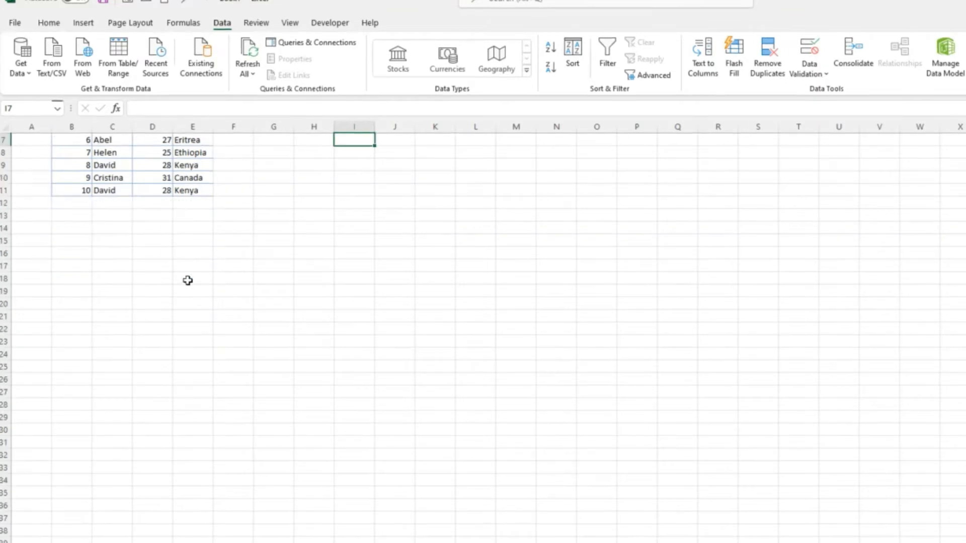
scroll(188, 280, down, 13)
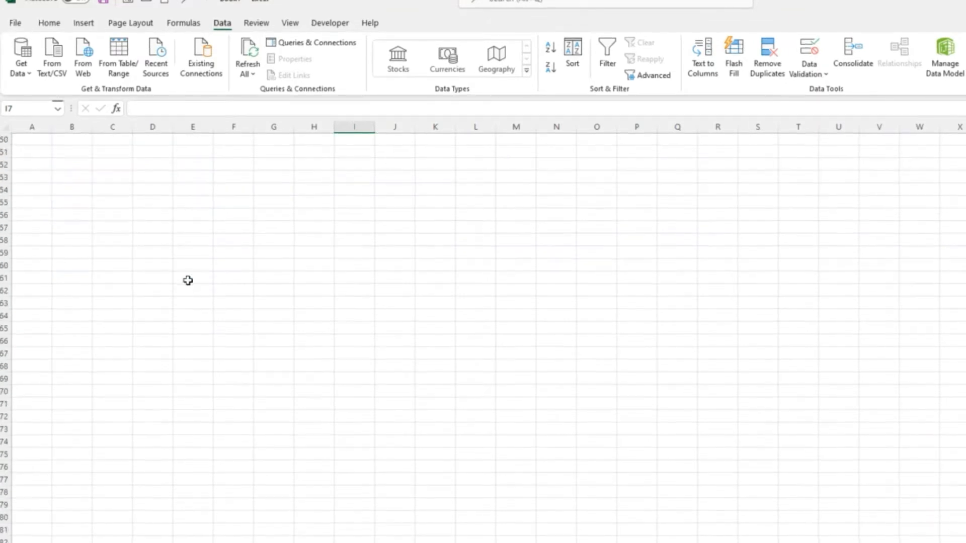
scroll(187, 280, up, 20)
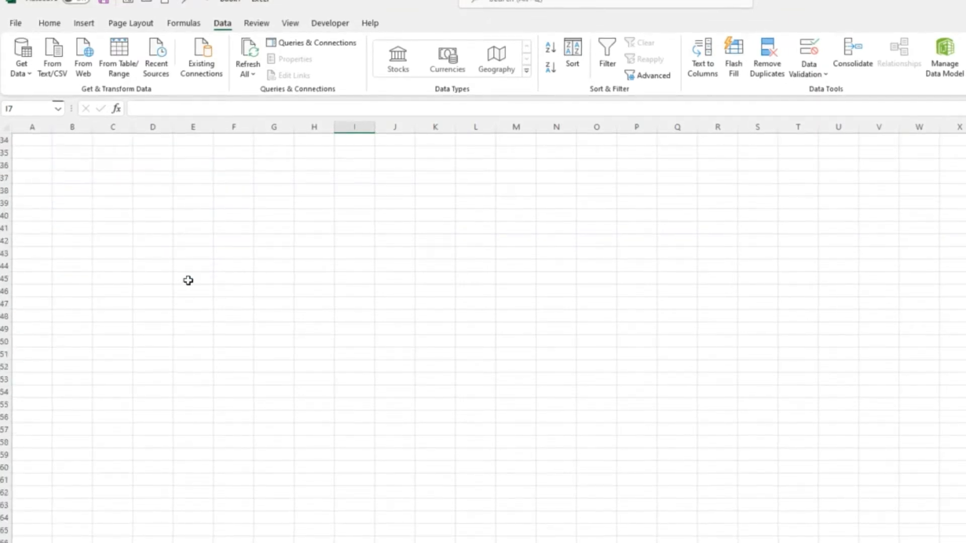
scroll(188, 284, up, 2)
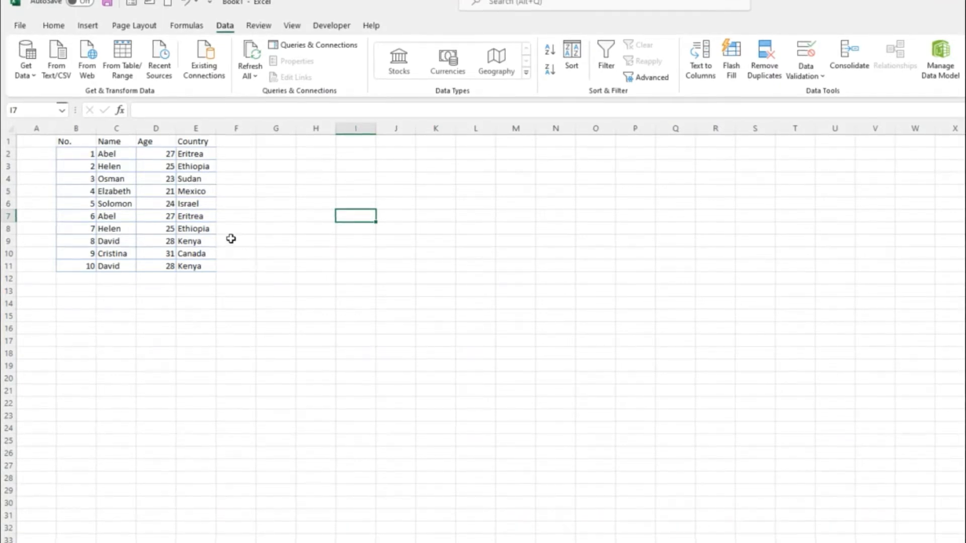
- Start a Duplicate Values highlight rule on columns B through E
drag(81, 133, 193, 138)
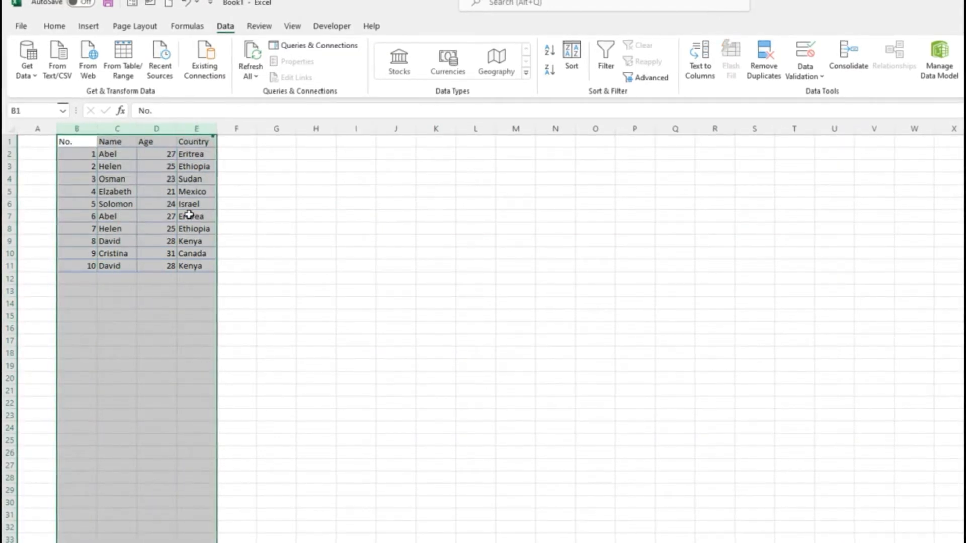
click(62, 30)
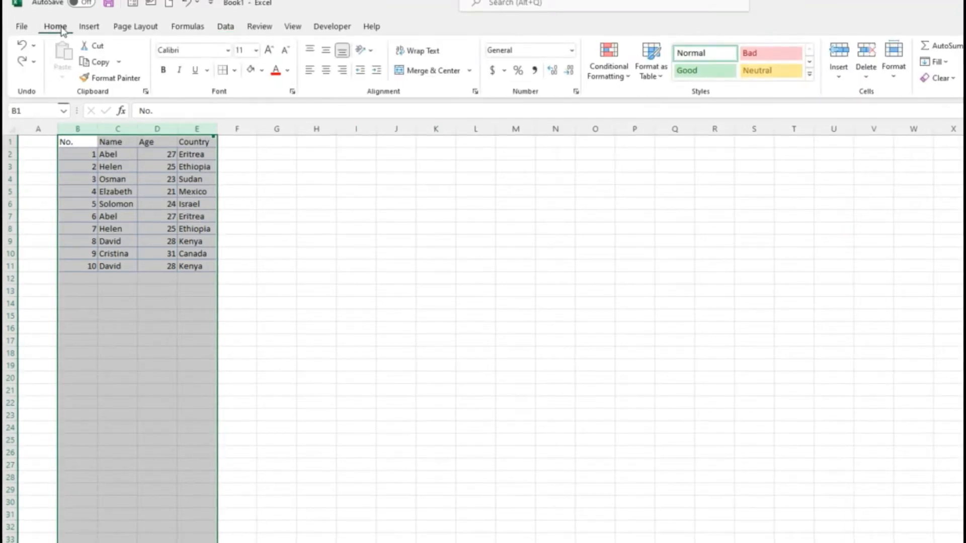
click(627, 81)
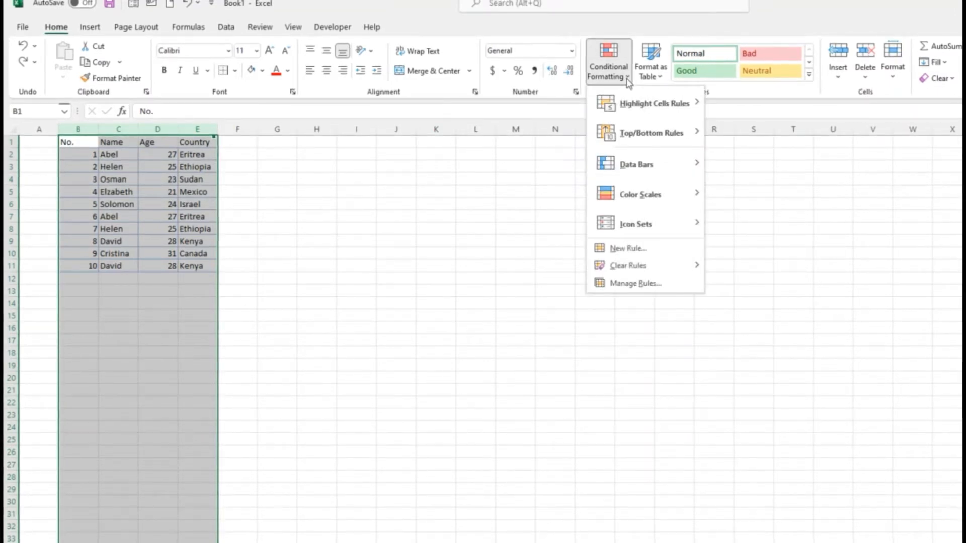
mouse_move(631, 107)
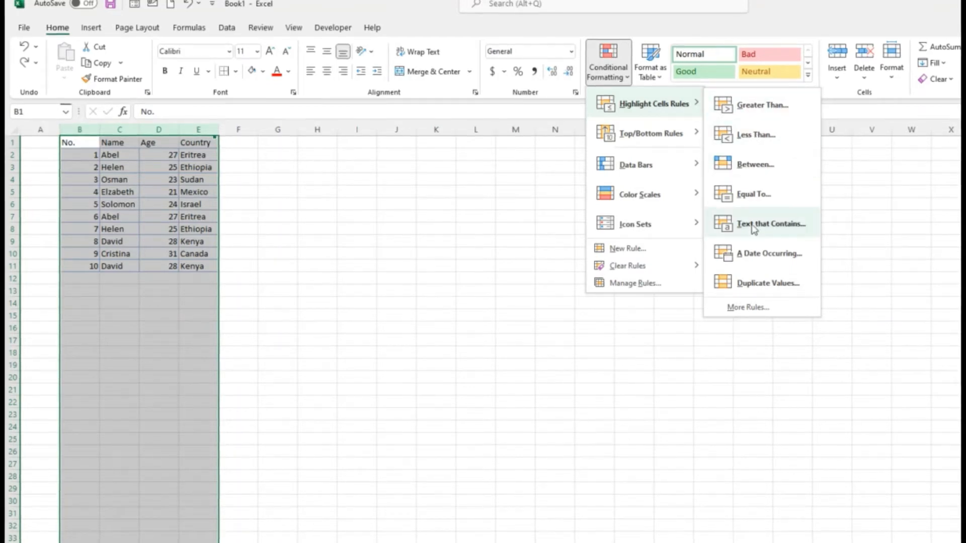
click(767, 284)
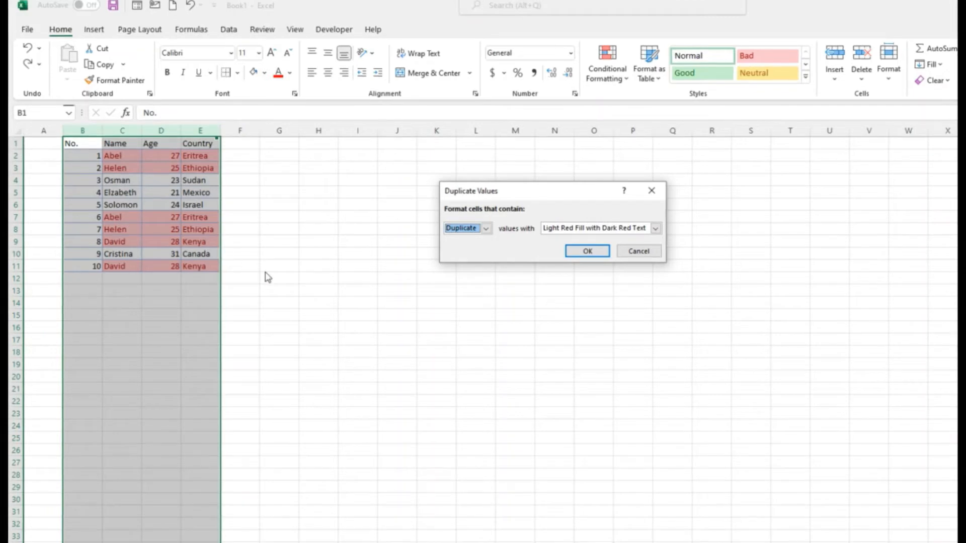
- Try the yellow and green formats for duplicate values, and apply Yellow Fill with Dark Yellow Text
click(655, 229)
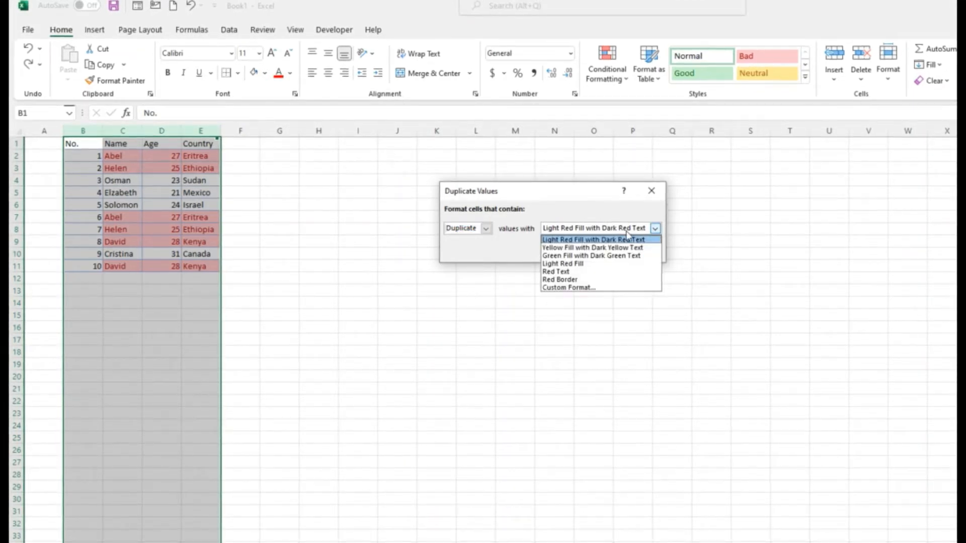
click(584, 247)
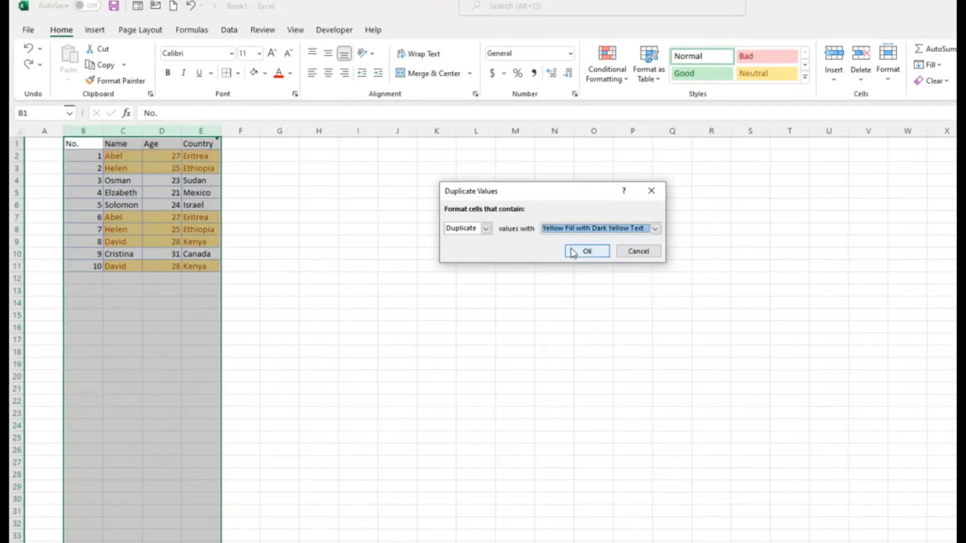
click(656, 229)
click(570, 256)
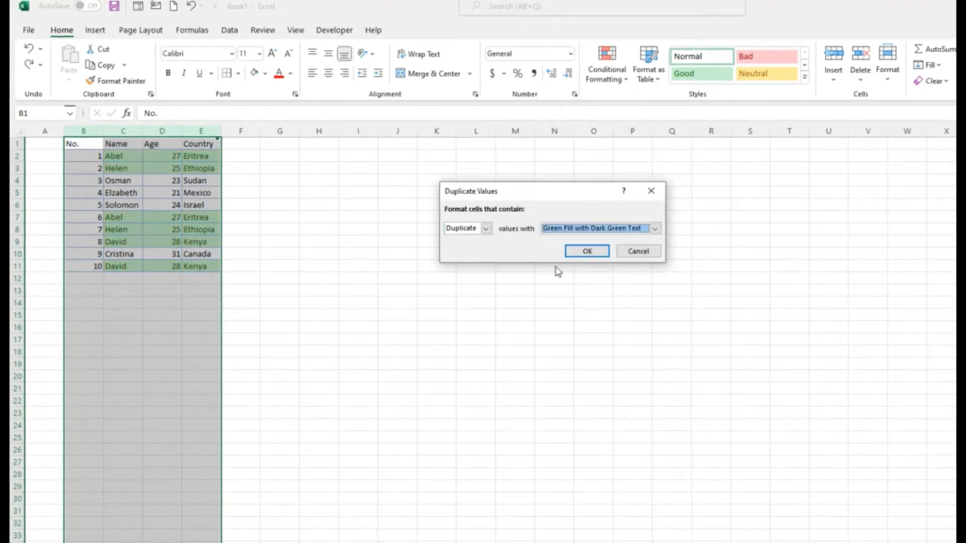
click(655, 229)
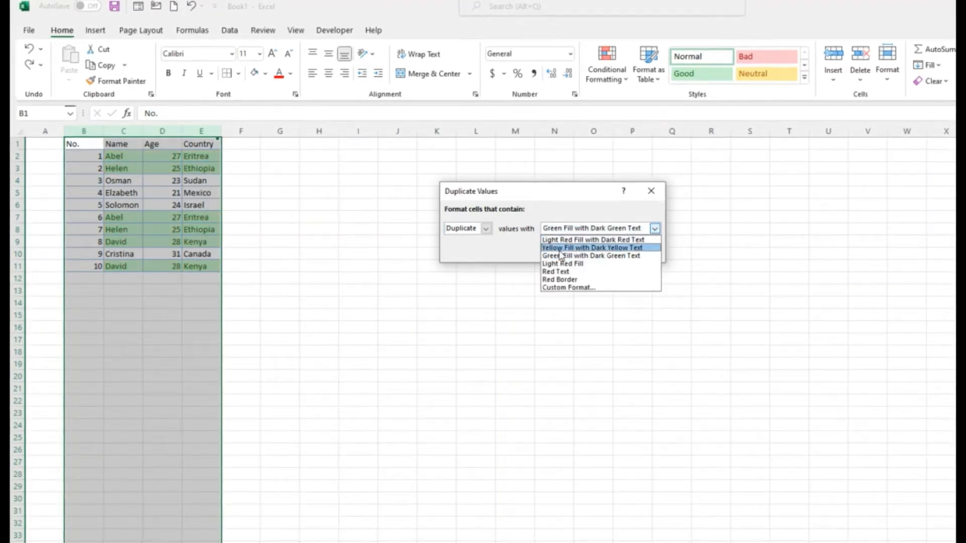
click(599, 248)
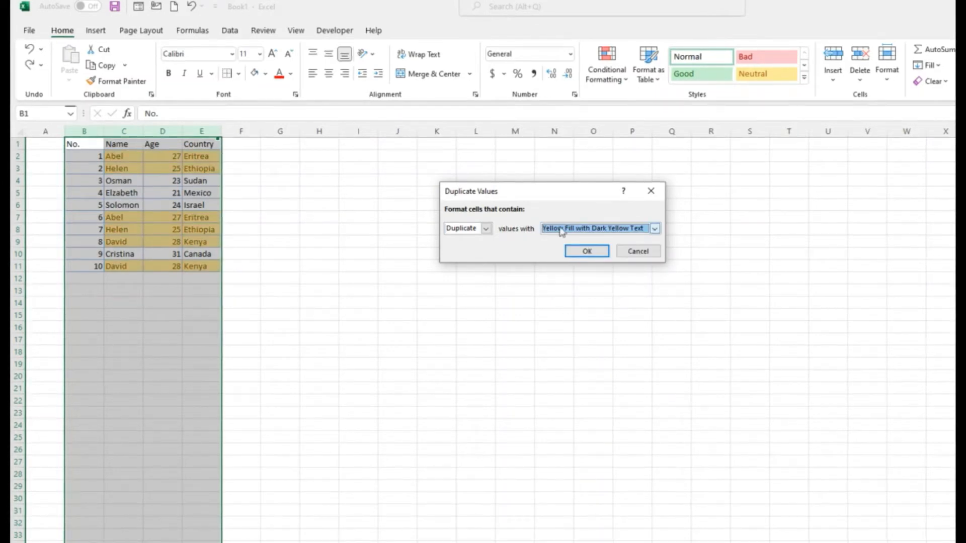
click(582, 252)
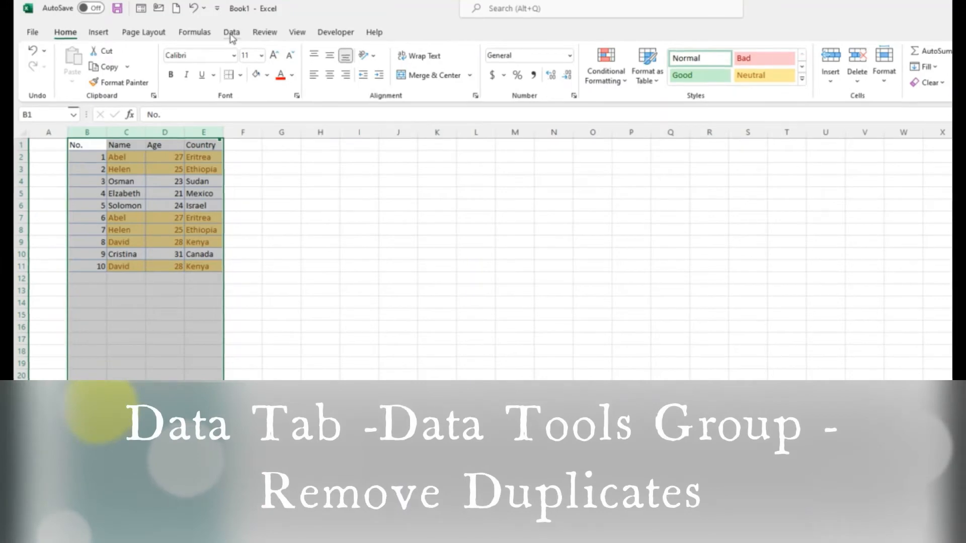
- Remove the table's duplicate rows by comparing Name, Age and Country, with the No. column excluded and headers kept
click(231, 35)
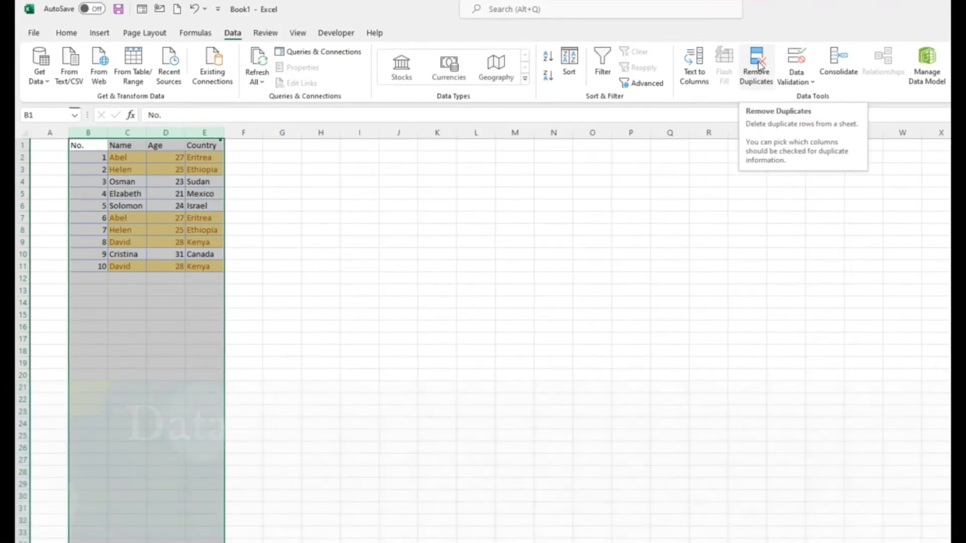
click(757, 69)
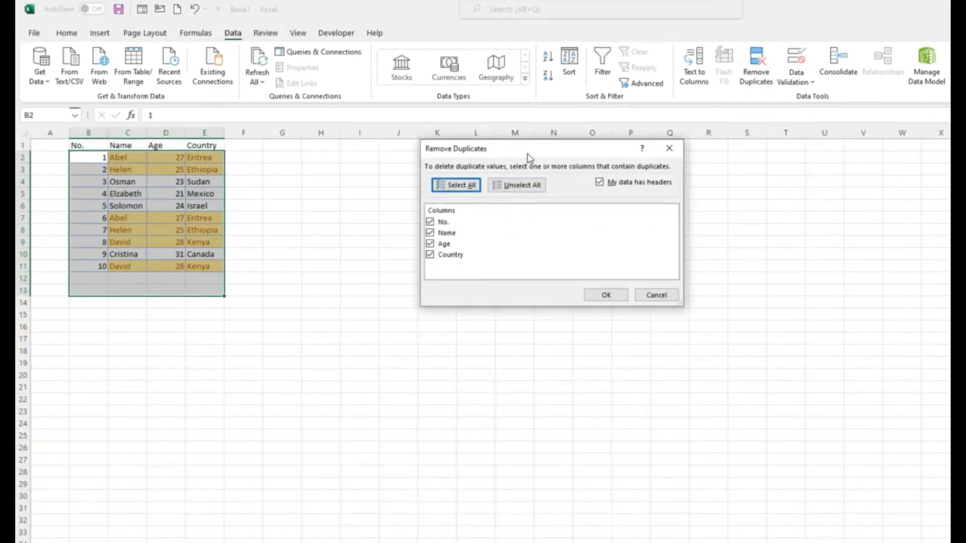
drag(523, 150, 437, 172)
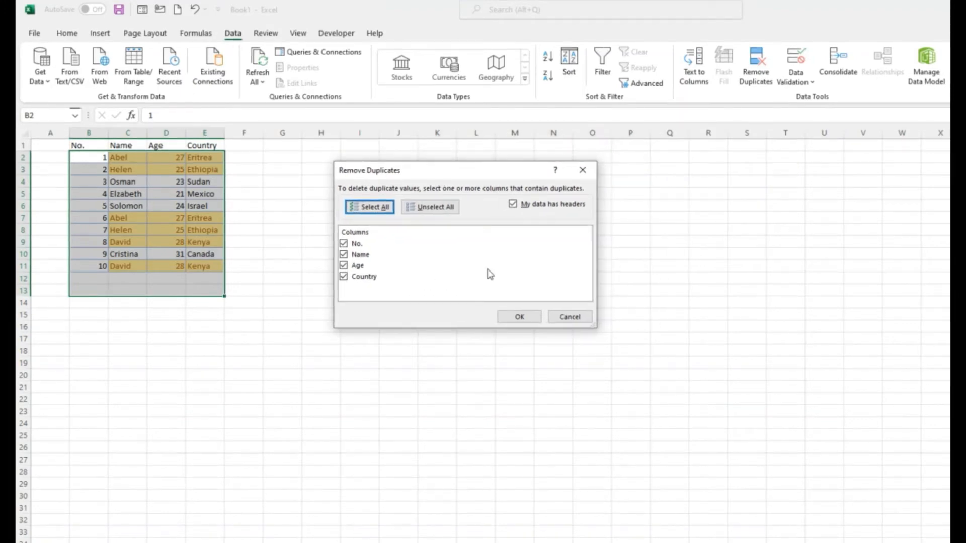
click(346, 246)
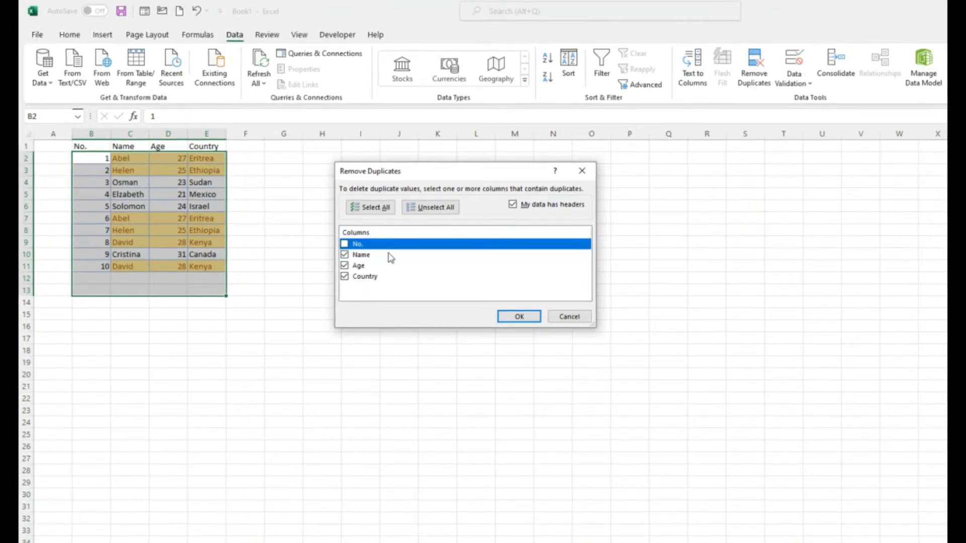
click(344, 275)
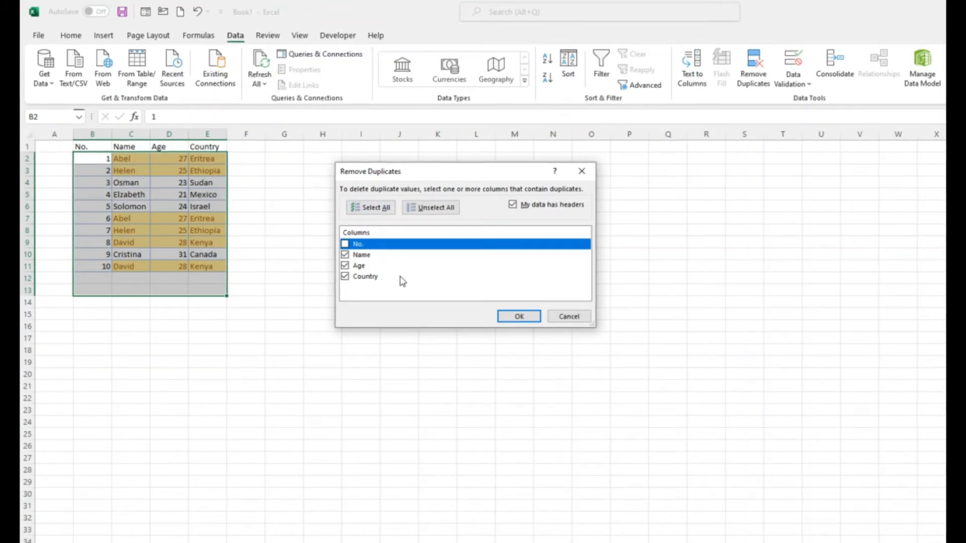
click(520, 318)
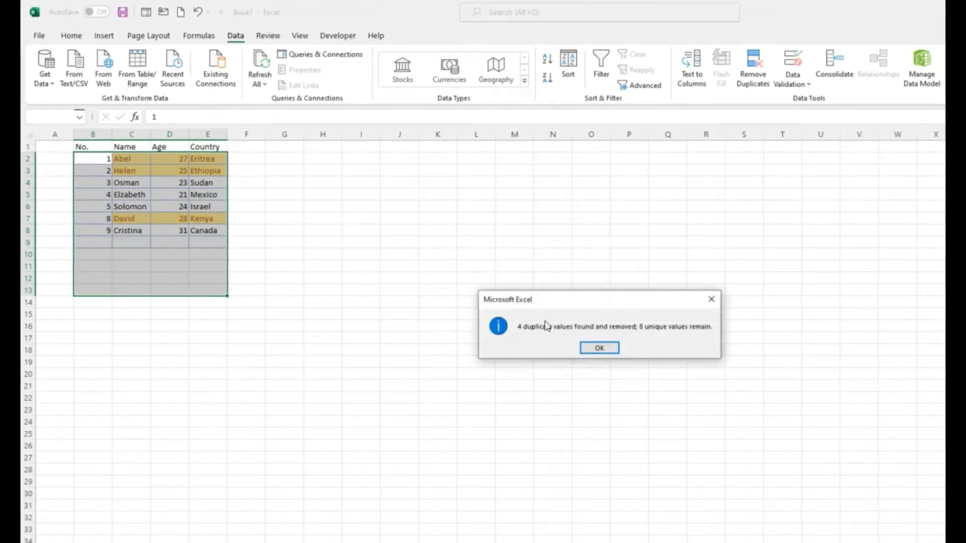
drag(550, 306, 372, 208)
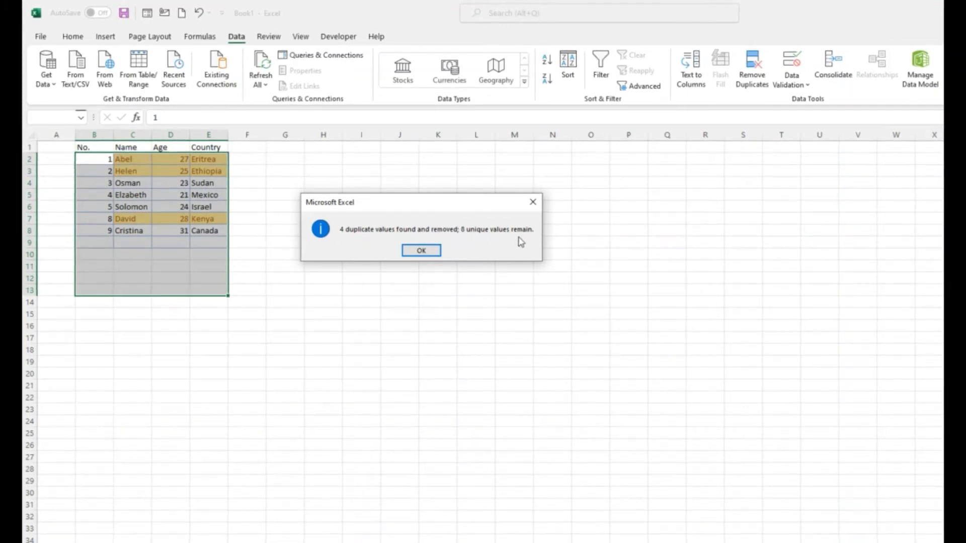
click(421, 251)
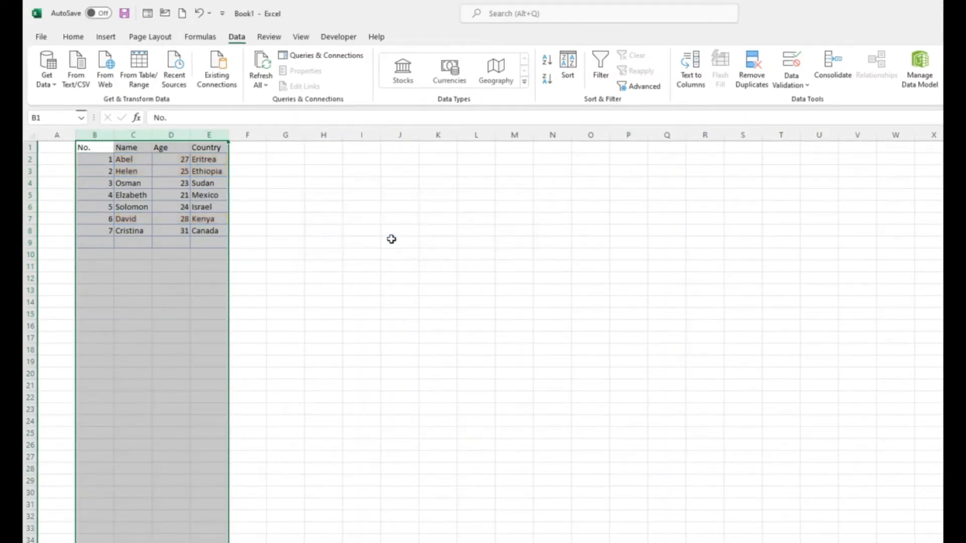
click(305, 255)
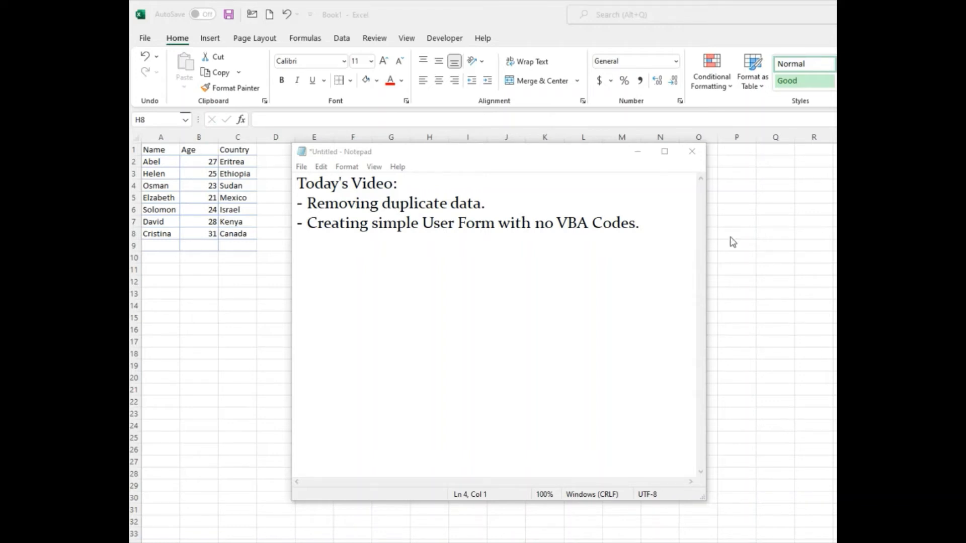
- Minimize Notepad, open the Quick Access Toolbar customization options and list commands from All Commands
click(637, 151)
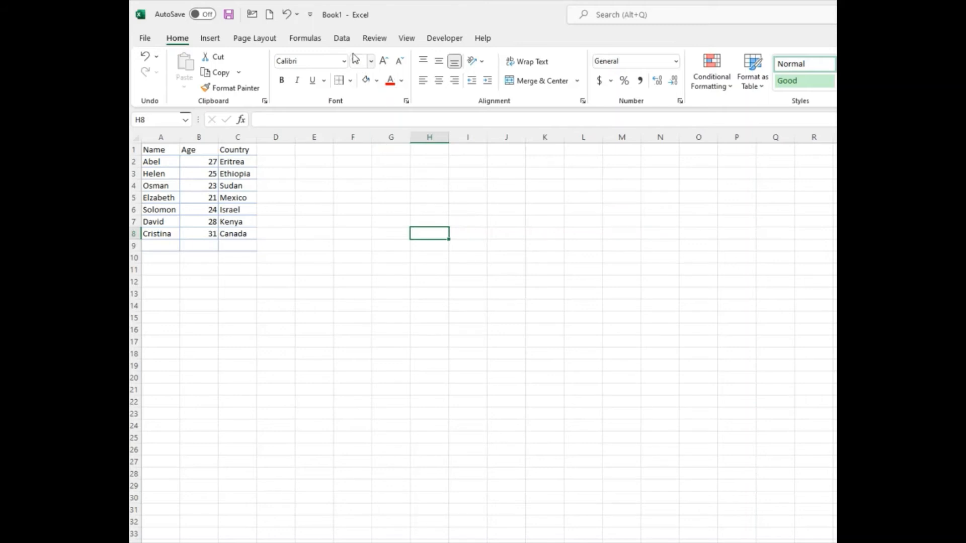
click(310, 15)
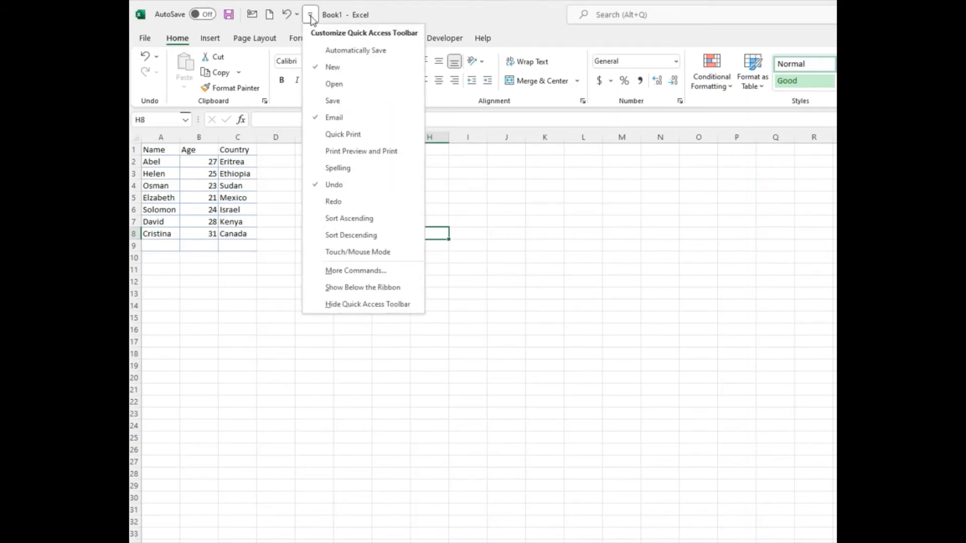
click(356, 270)
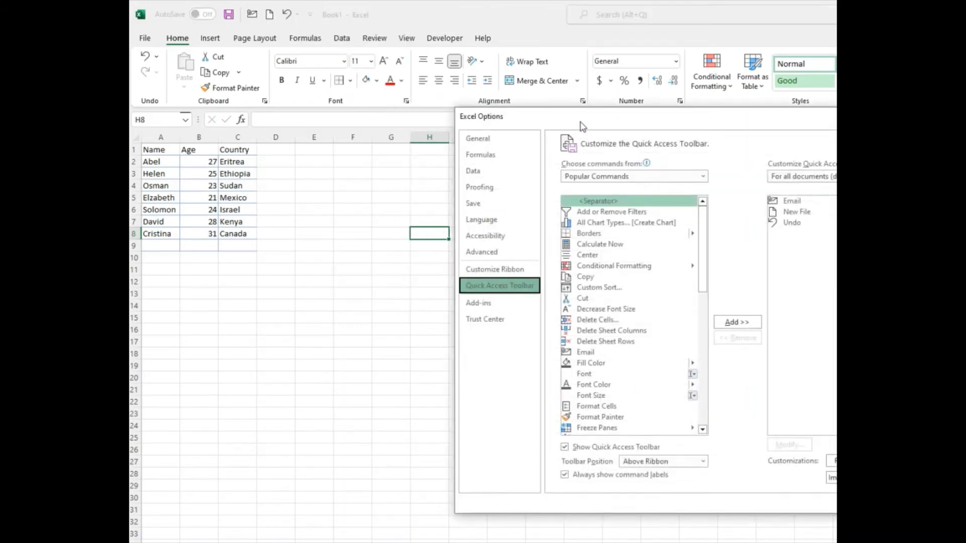
drag(582, 126, 377, 135)
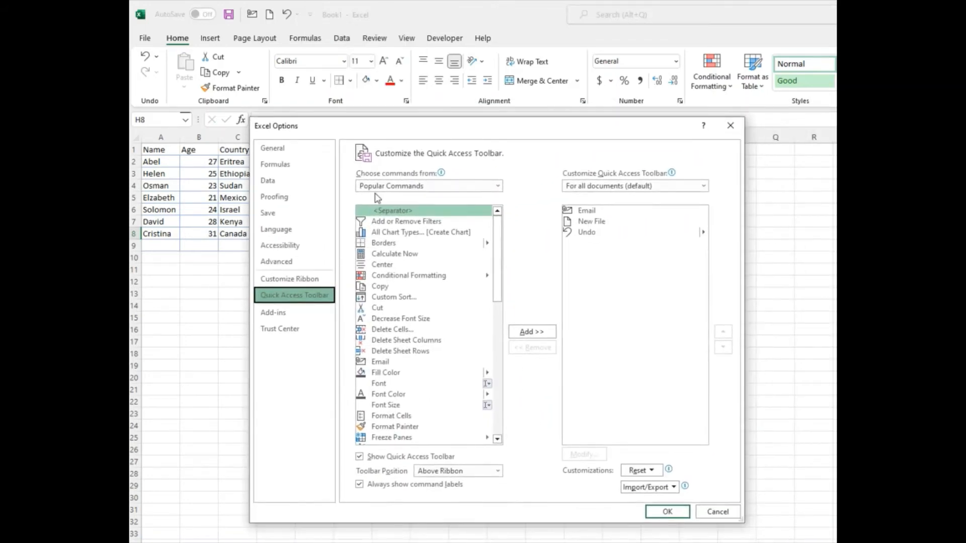
click(487, 187)
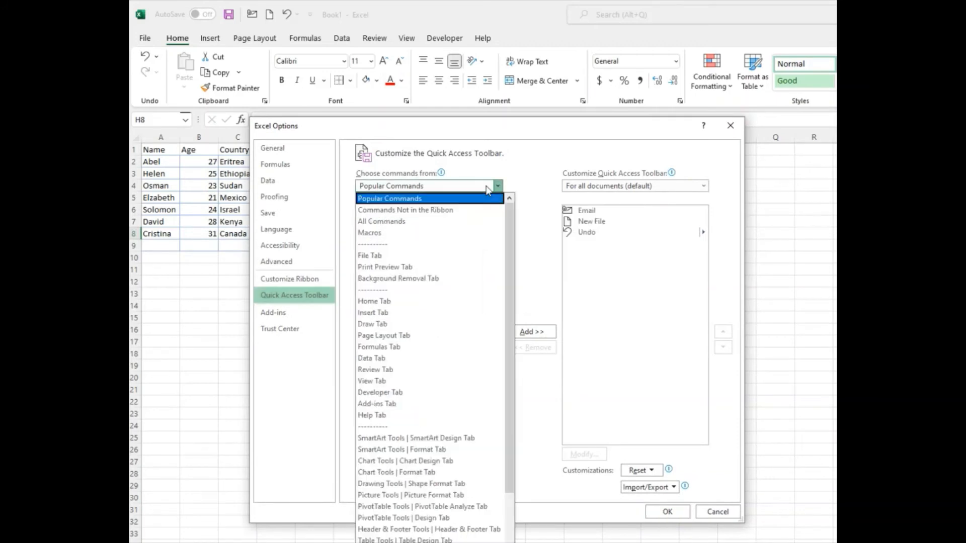
click(397, 226)
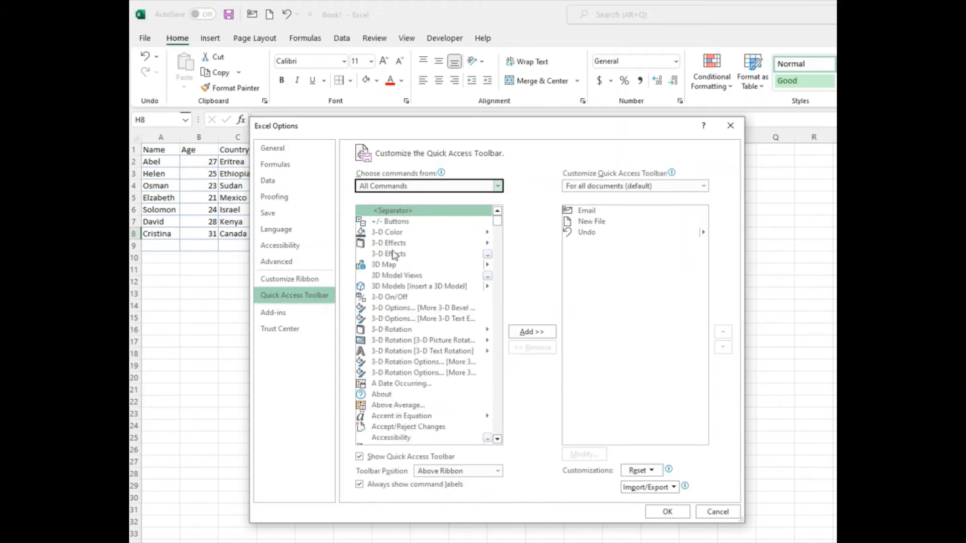
- Add the Form... command to the Quick Access Toolbar and apply the change
scroll(399, 295, down, 6)
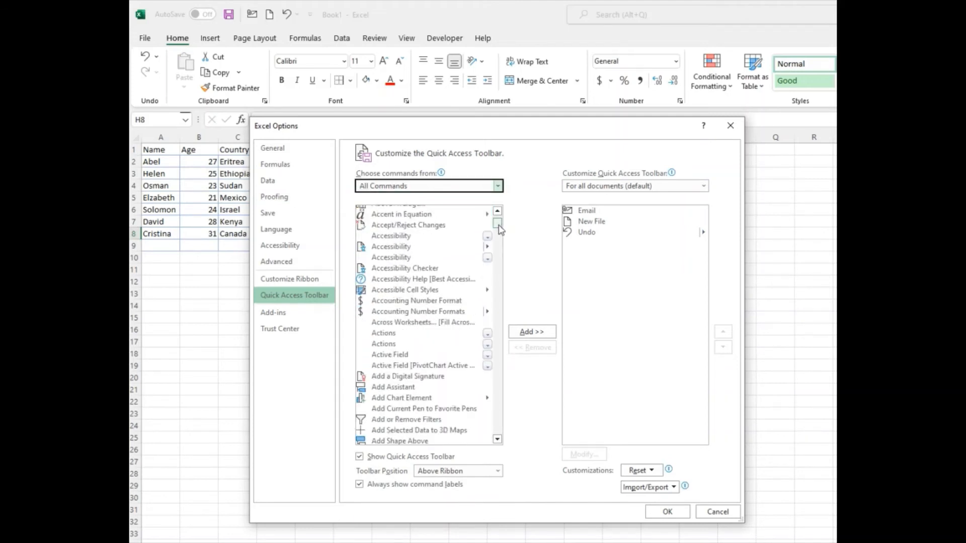
drag(497, 233, 500, 294)
scroll(448, 313, down, 10)
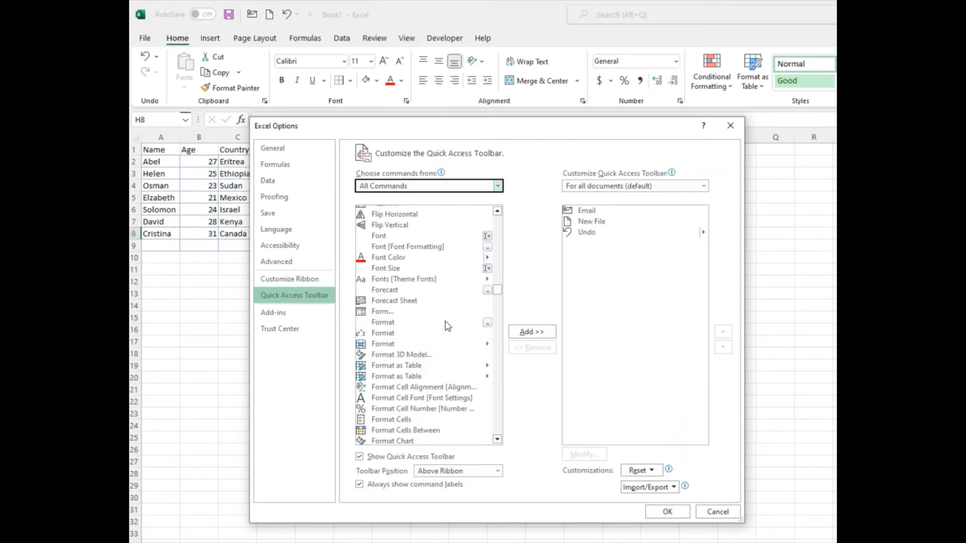
click(392, 314)
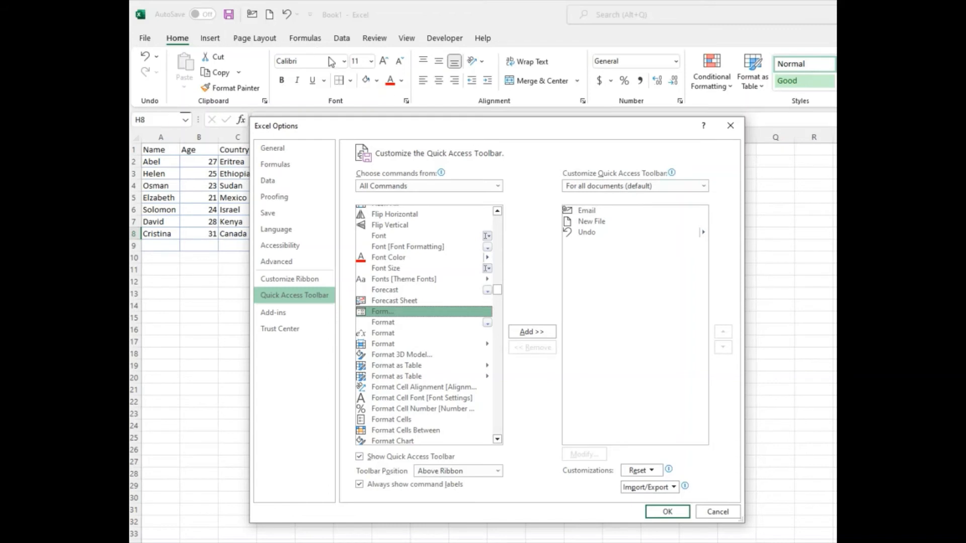
click(532, 332)
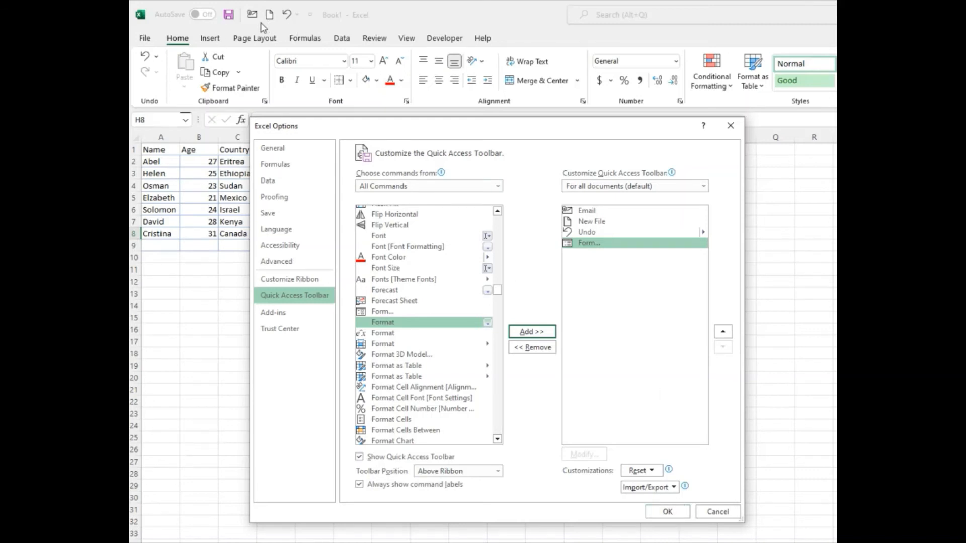
click(667, 511)
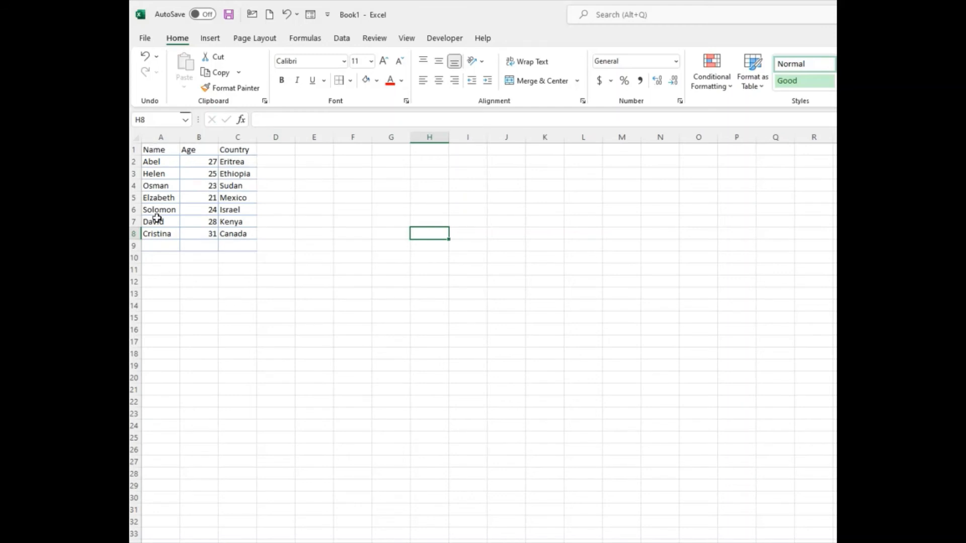
- Convert columns A through C into a table that has headers
drag(161, 136, 230, 139)
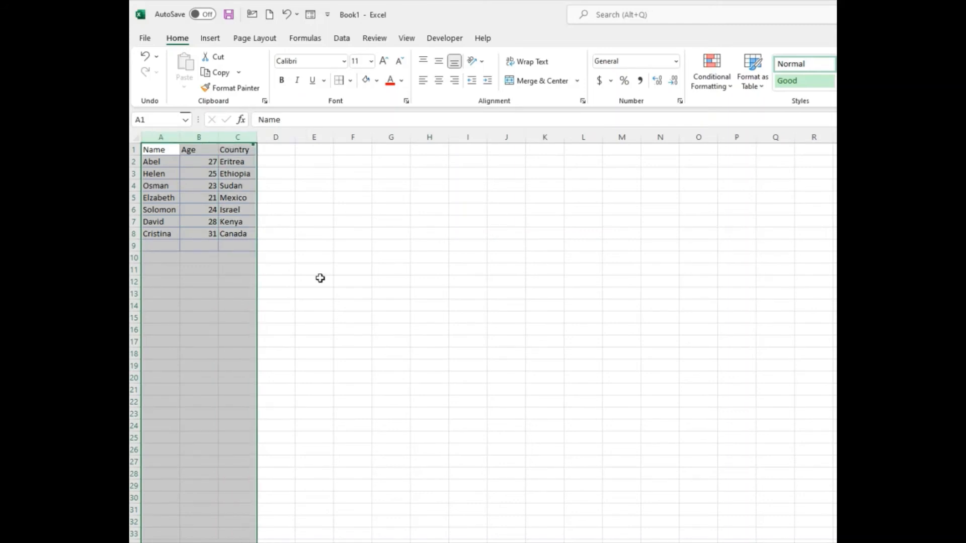
key(ctrl+t)
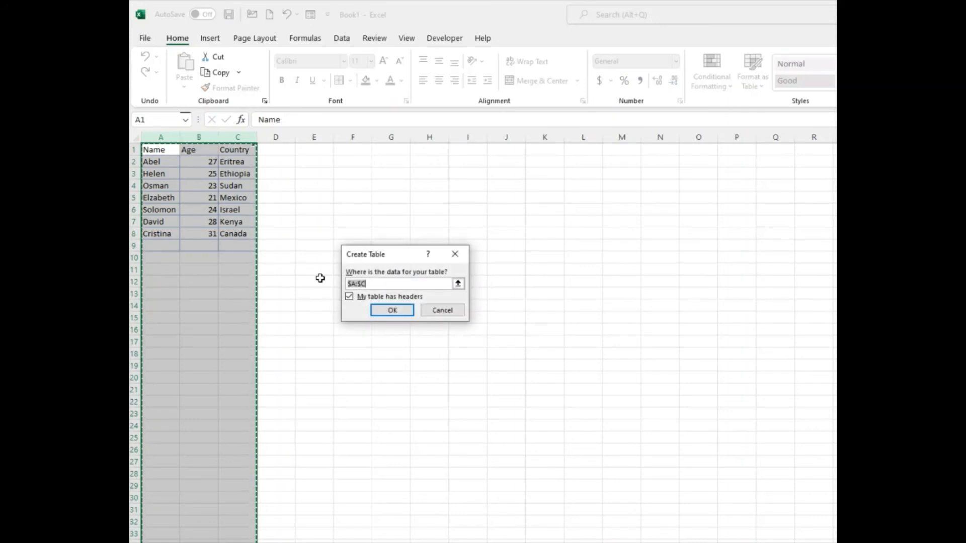
drag(399, 254, 377, 183)
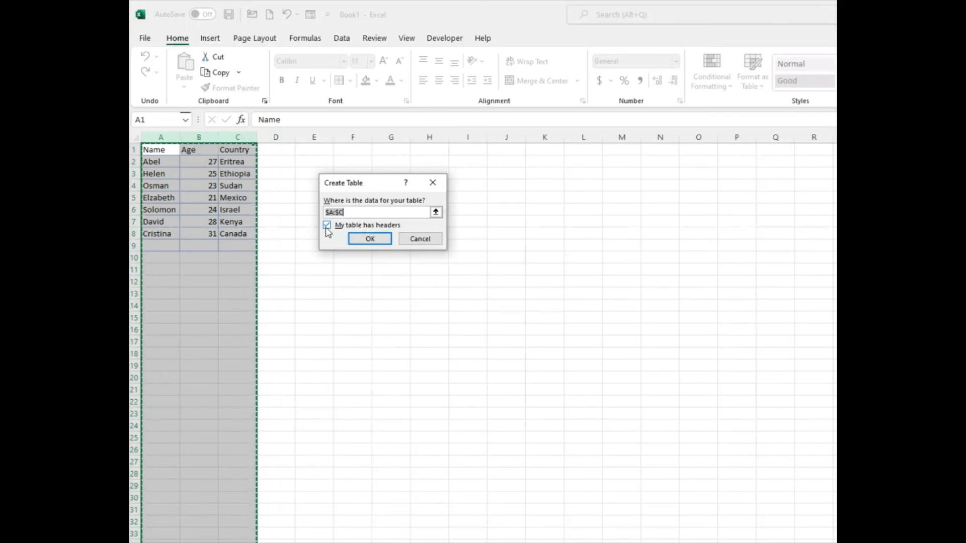
click(369, 240)
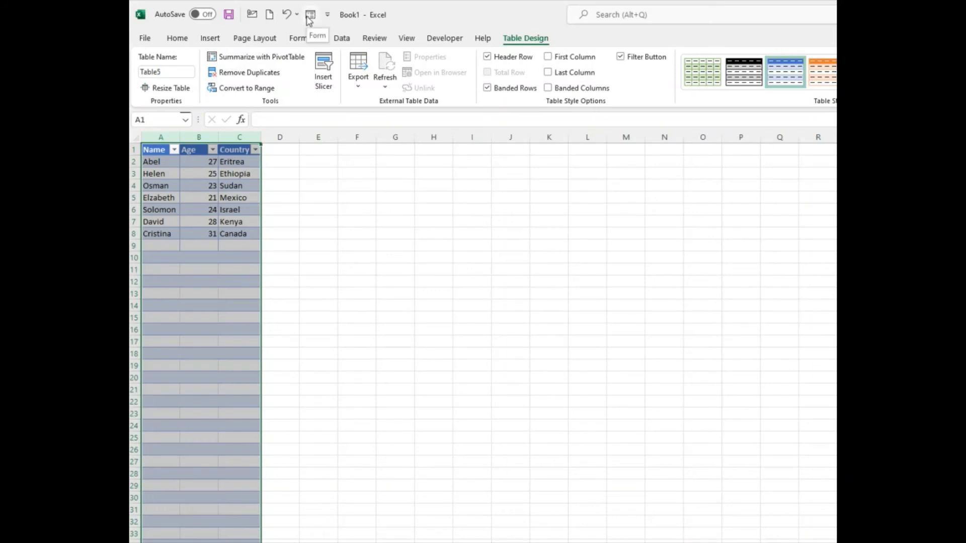
- Open the data entry form for the table and place it beside the data
click(171, 221)
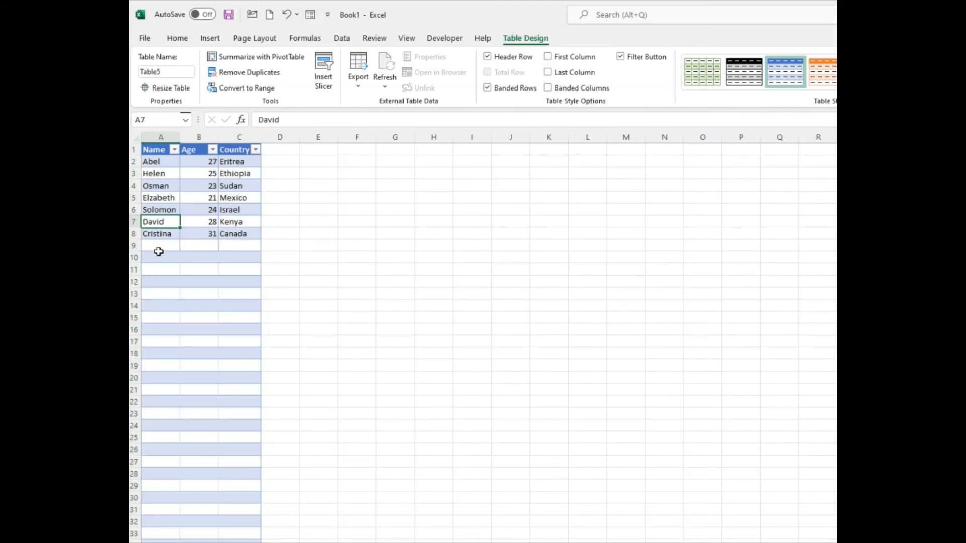
click(311, 18)
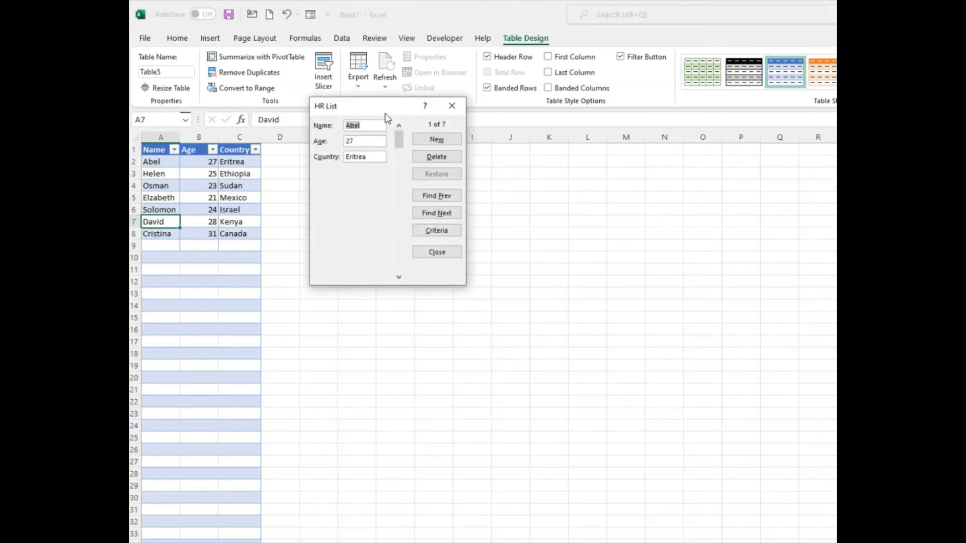
drag(386, 118, 357, 158)
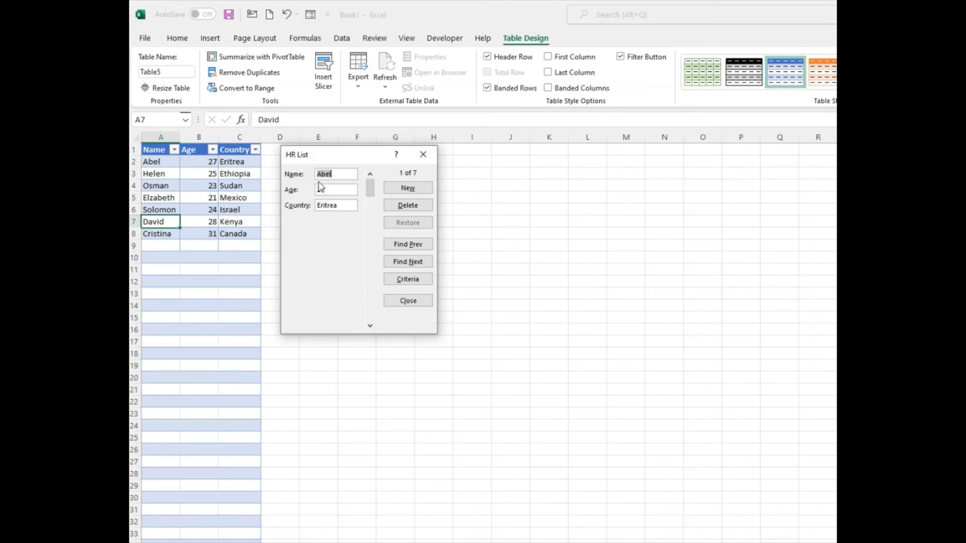
- Step forward through the table's records in the form up to the last one
click(419, 263)
click(418, 263)
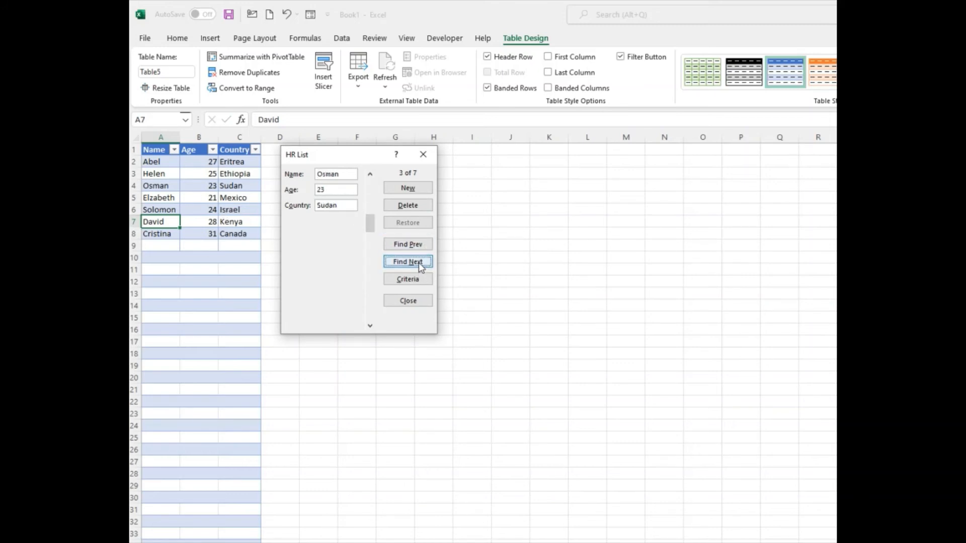
click(418, 263)
click(419, 262)
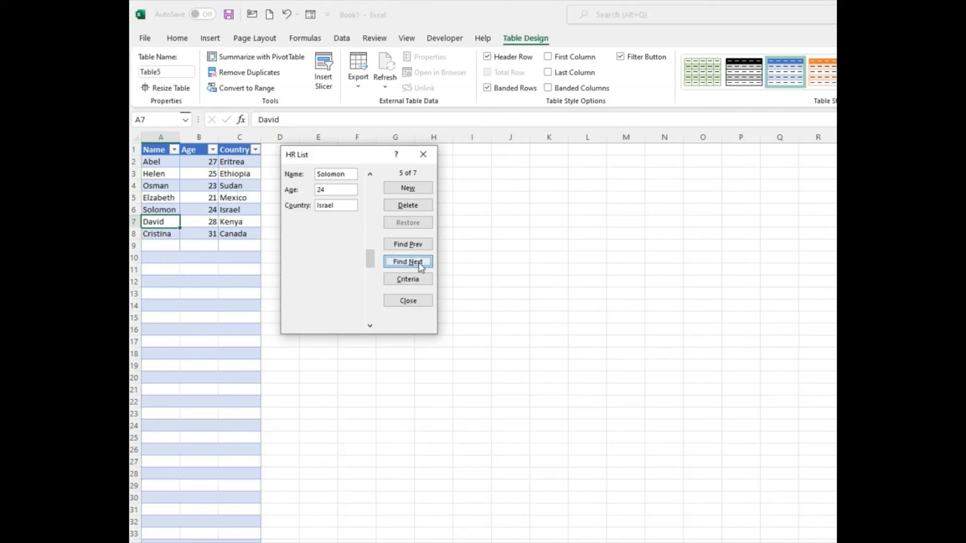
click(418, 262)
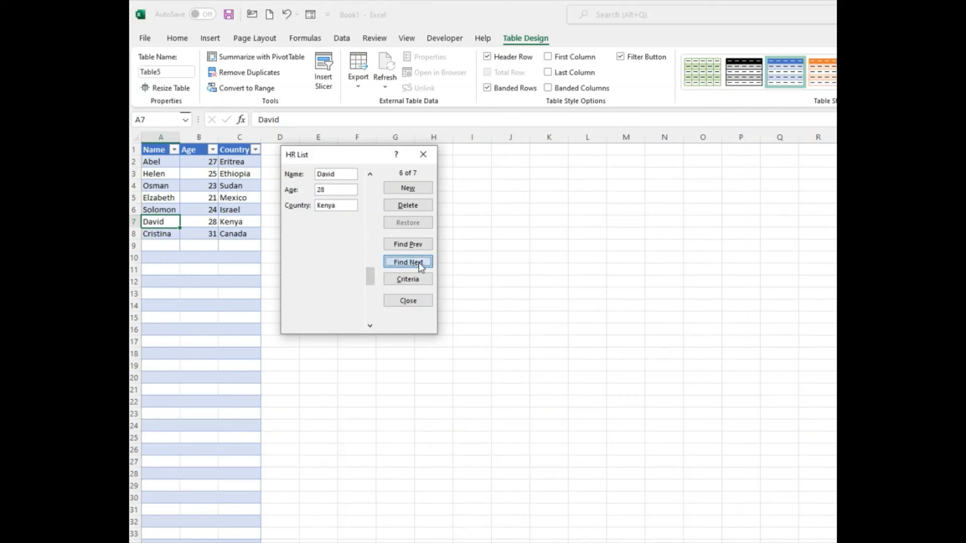
click(418, 263)
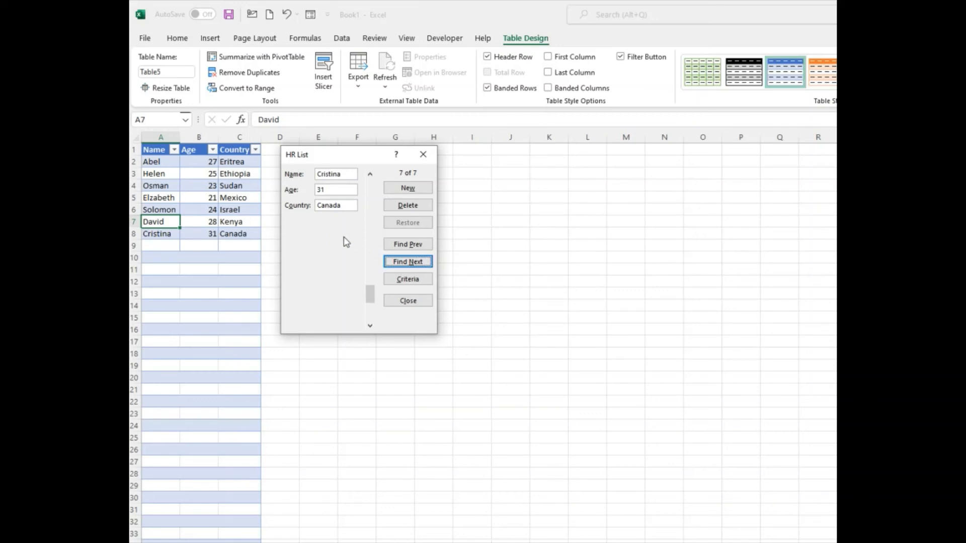
- Add a new record through the form with the person's name, age 45 and country USA
click(406, 190)
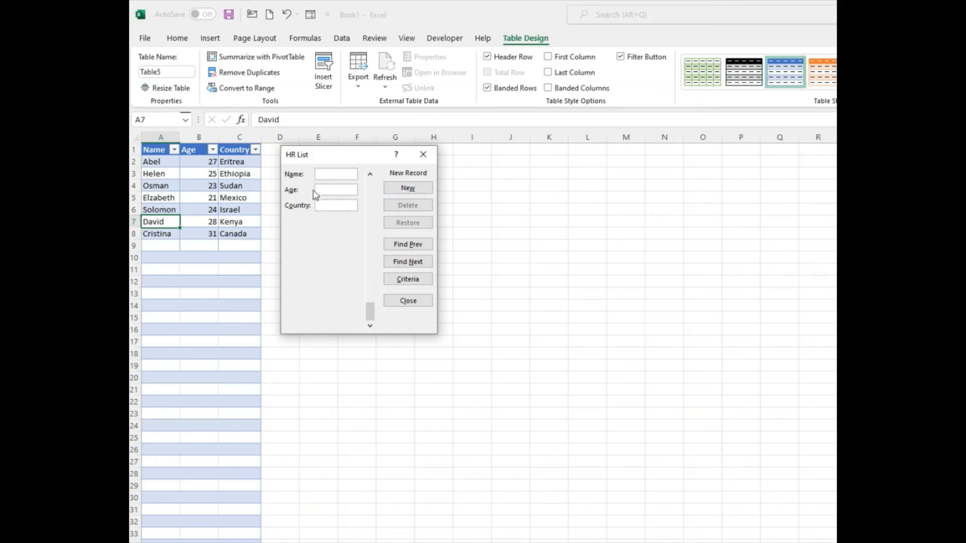
text(Mohammed)
click(325, 189)
text(45)
click(352, 205)
text(USA)
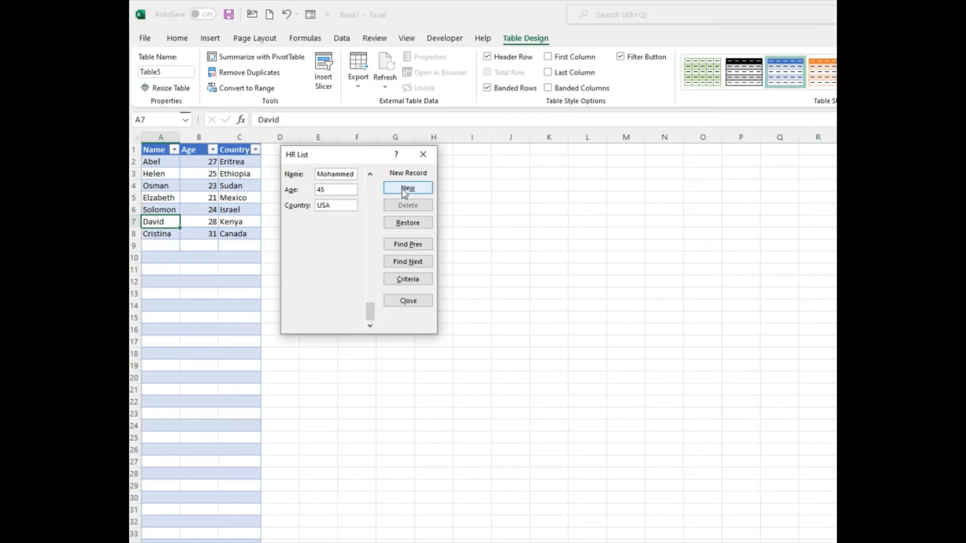
click(403, 190)
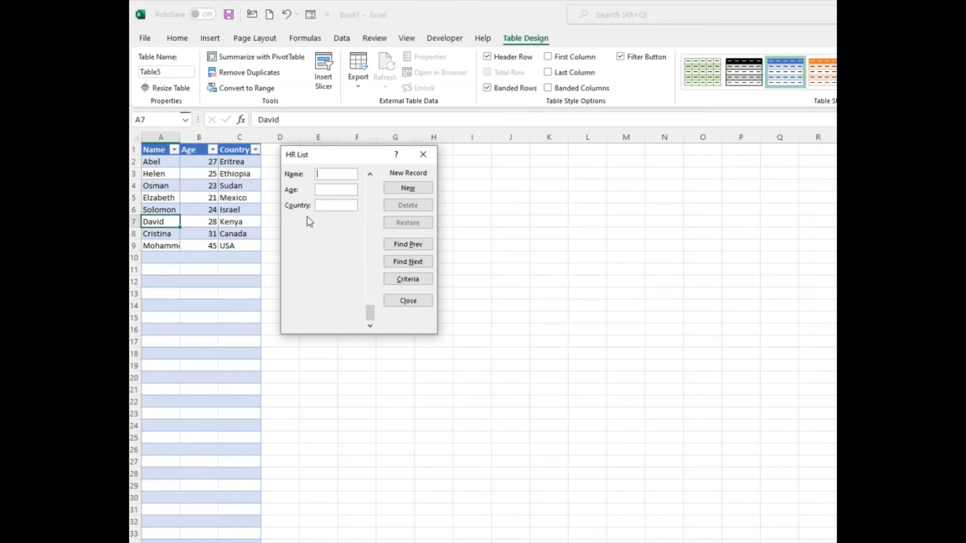
- Add another record with the person's name, age 39 and country Egypt, and close the form
text(Senat)
key(BackSpace)
text(it)
click(327, 190)
text(39)
click(338, 204)
text(Egypt)
click(406, 189)
click(423, 154)
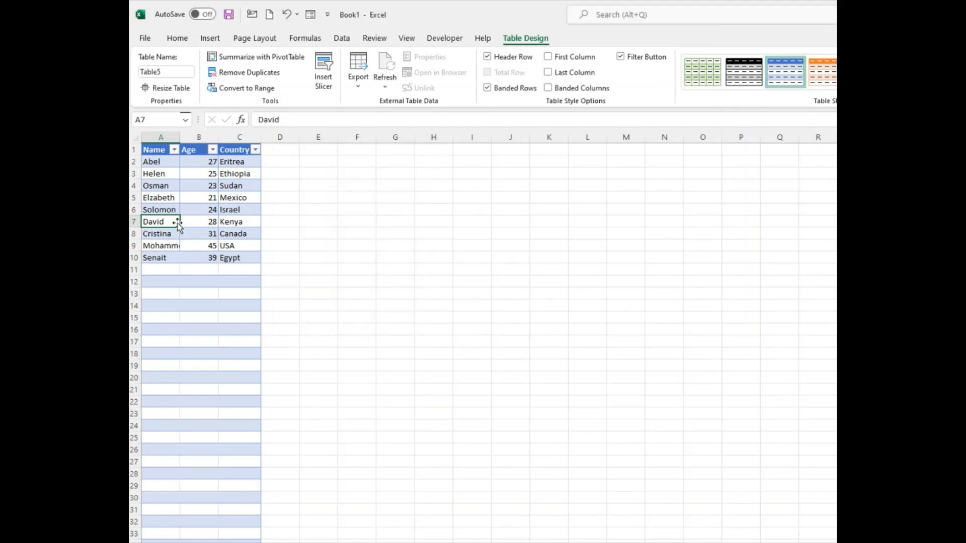
- Reopen the data form, go to the second record, with country Ethiopia, and permanently delete it
click(166, 199)
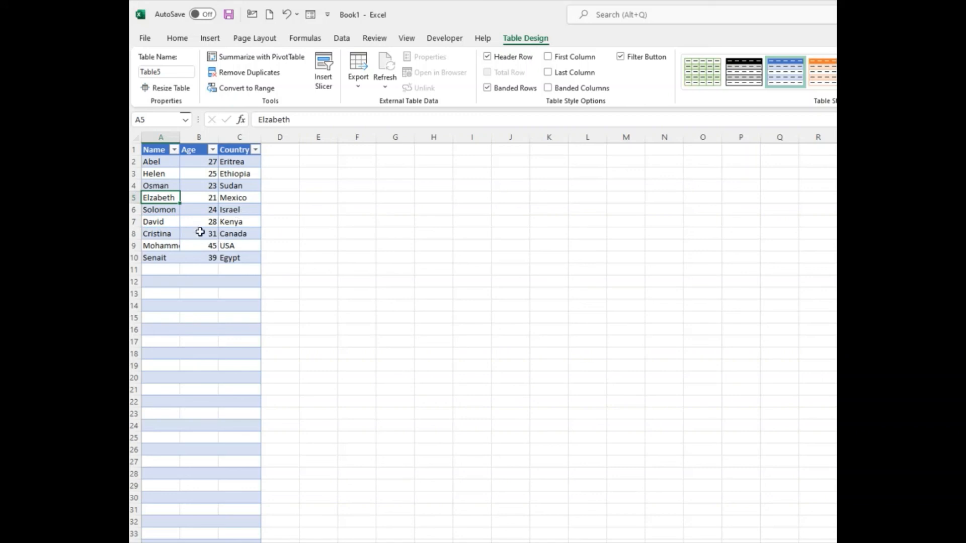
click(310, 17)
drag(389, 168, 398, 168)
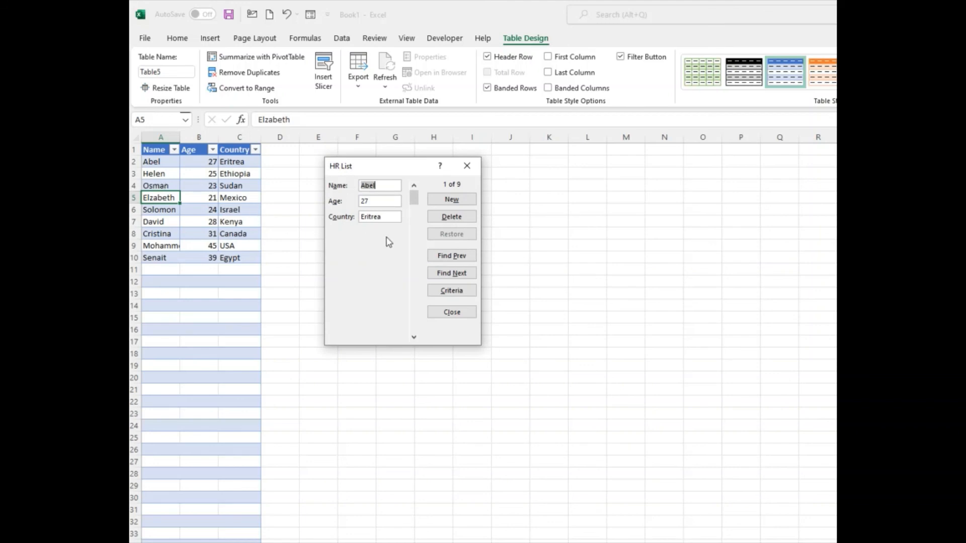
click(459, 273)
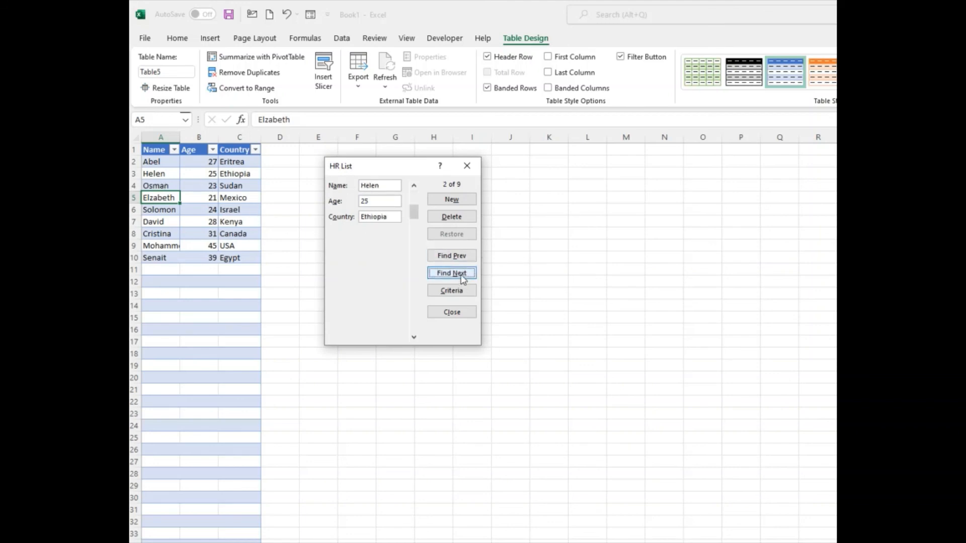
click(459, 273)
click(458, 258)
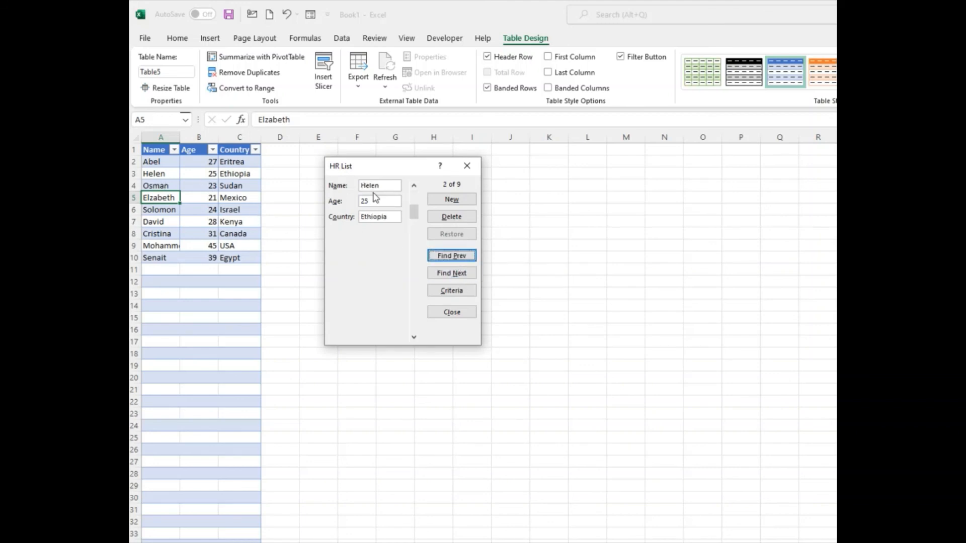
click(459, 220)
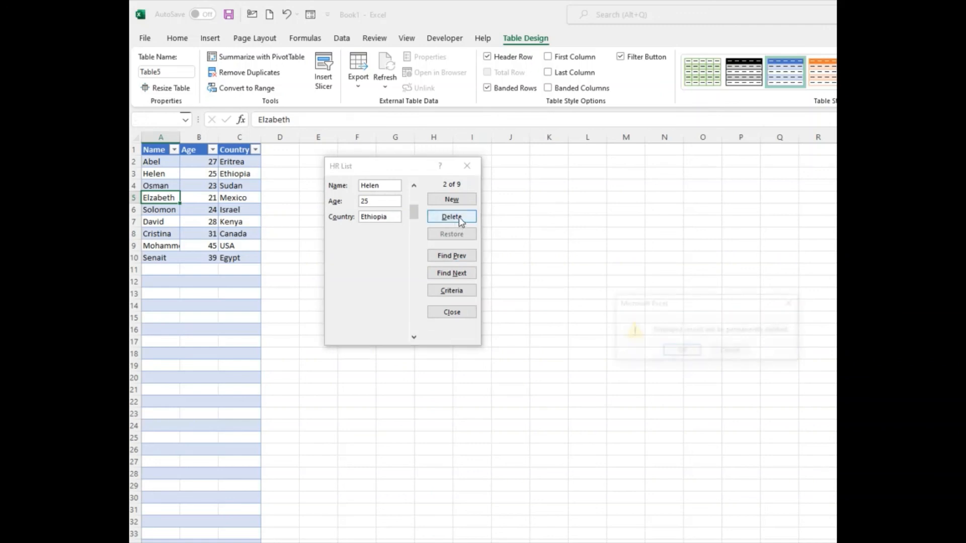
drag(673, 304, 393, 269)
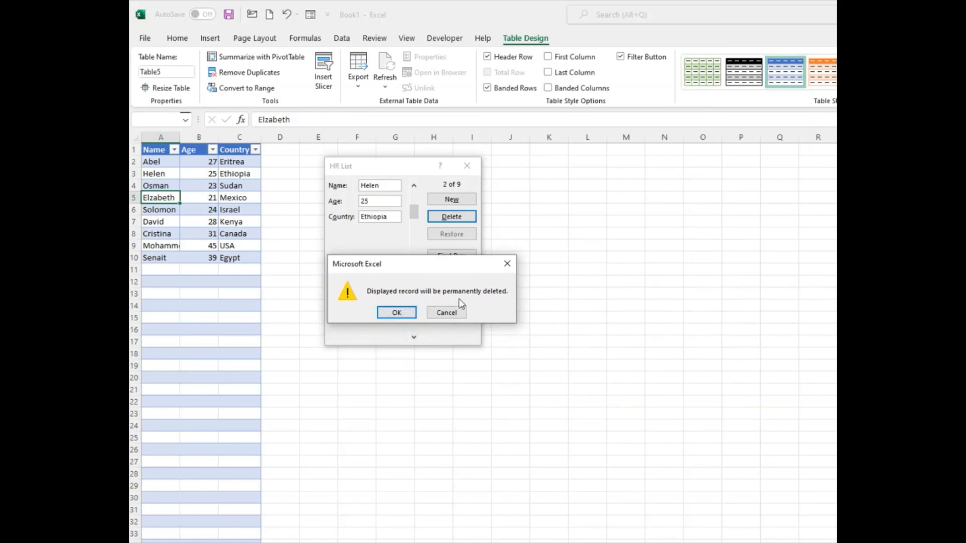
drag(434, 270, 437, 326)
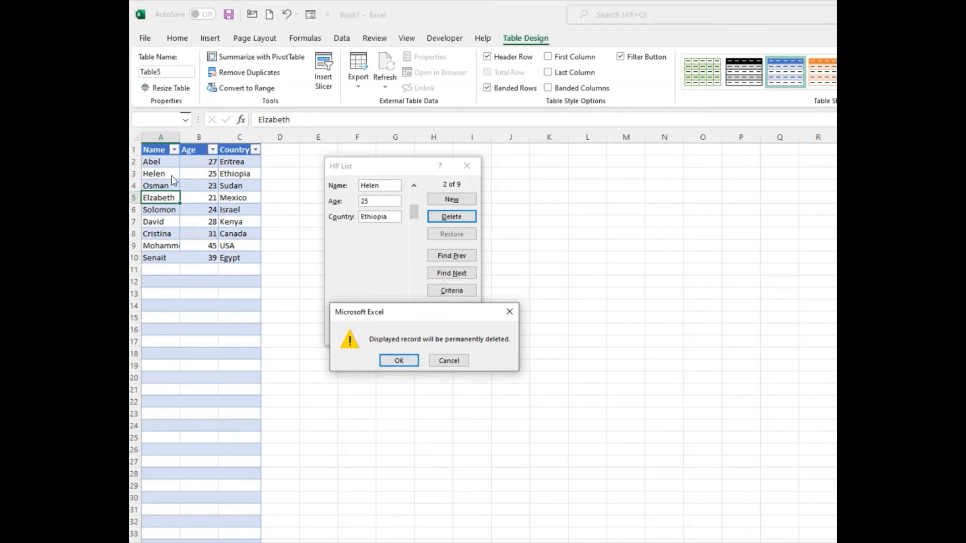
click(392, 360)
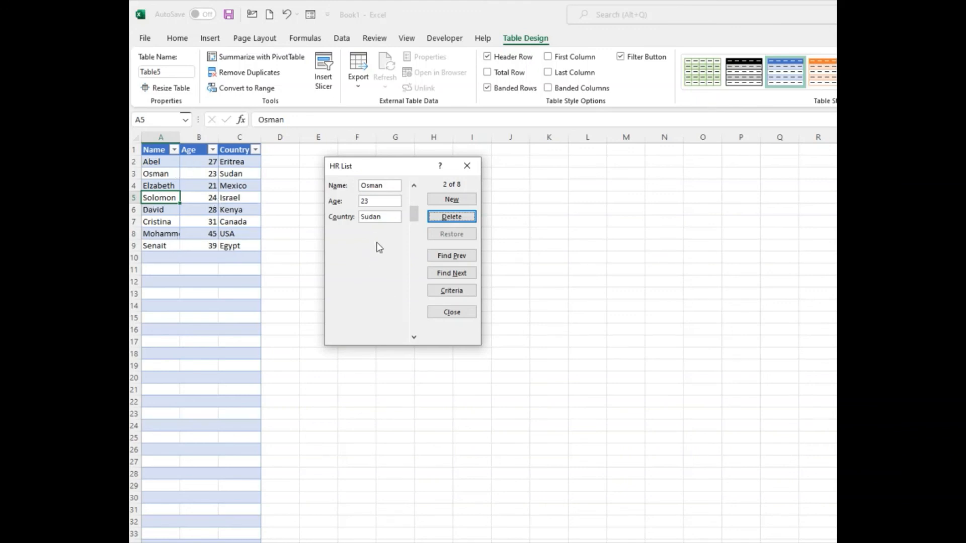
- Check the neighbouring records in the form and start a blank new record
click(461, 257)
click(455, 273)
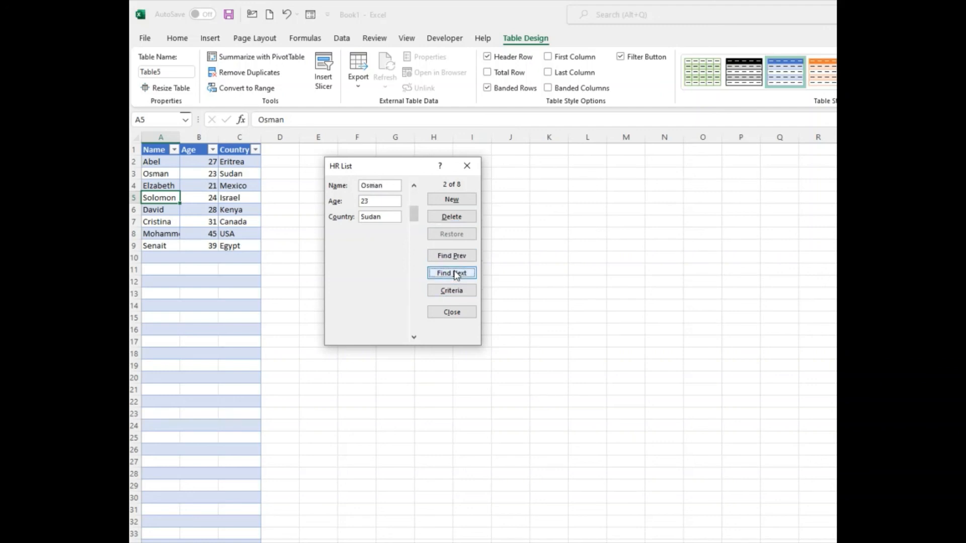
click(452, 200)
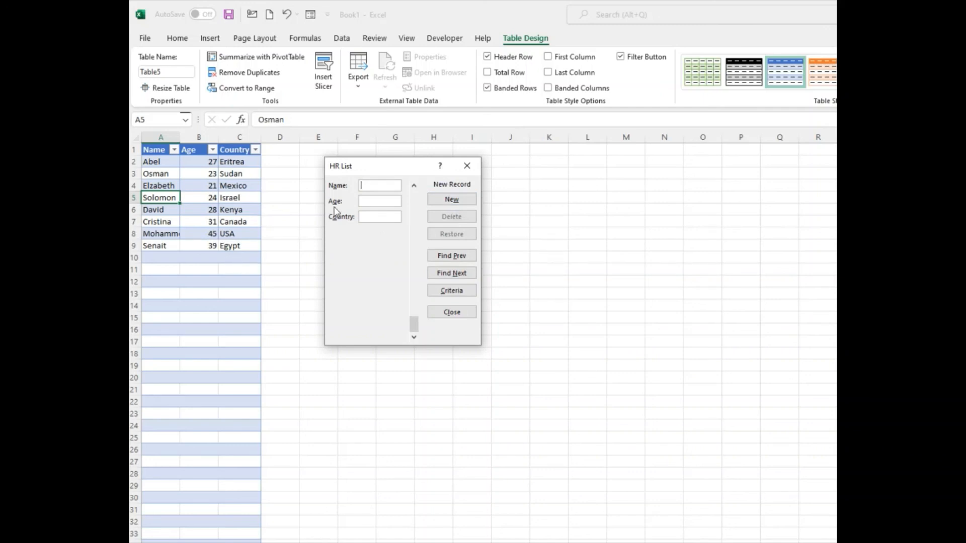
drag(372, 164, 341, 159)
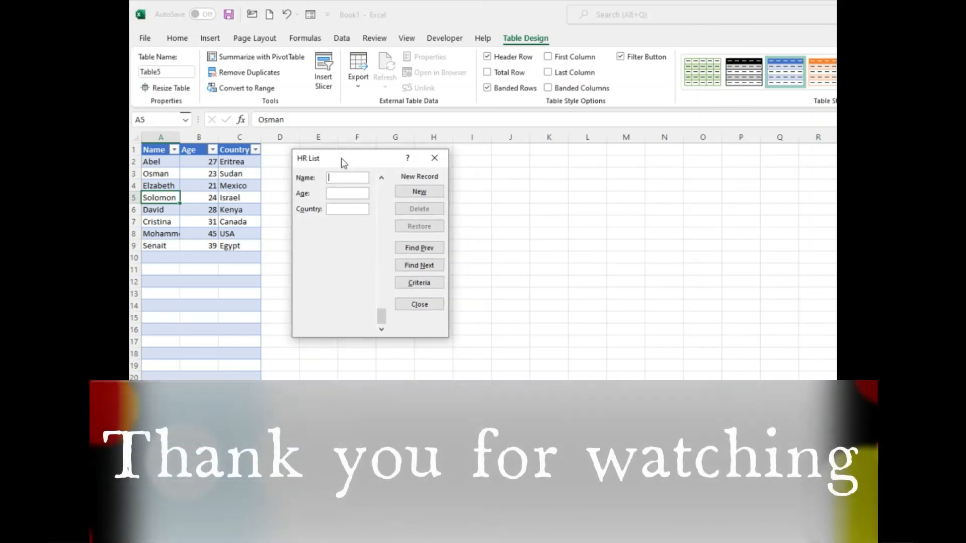